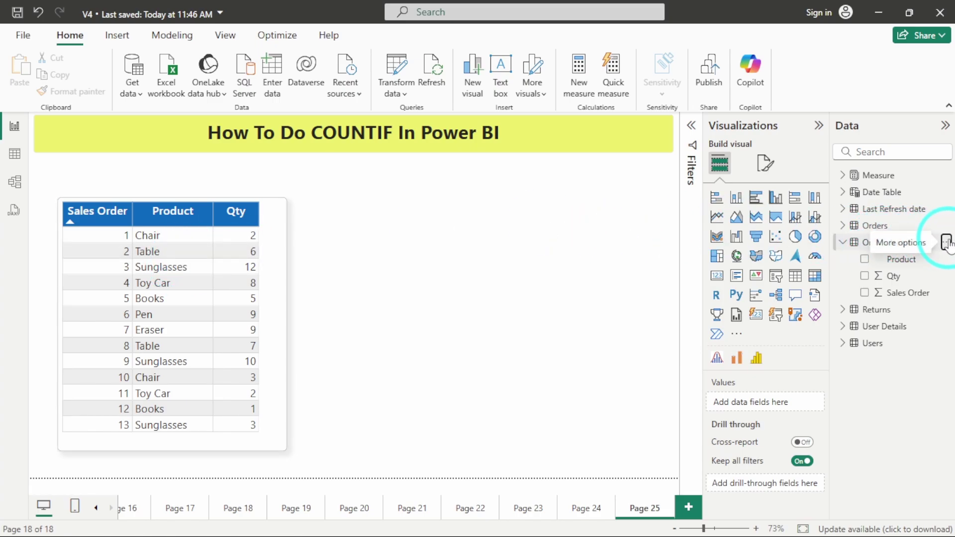
Create a new measure in Orders New with its formula begun as 'Count Of Sunglasses ='
left_click(947, 243)
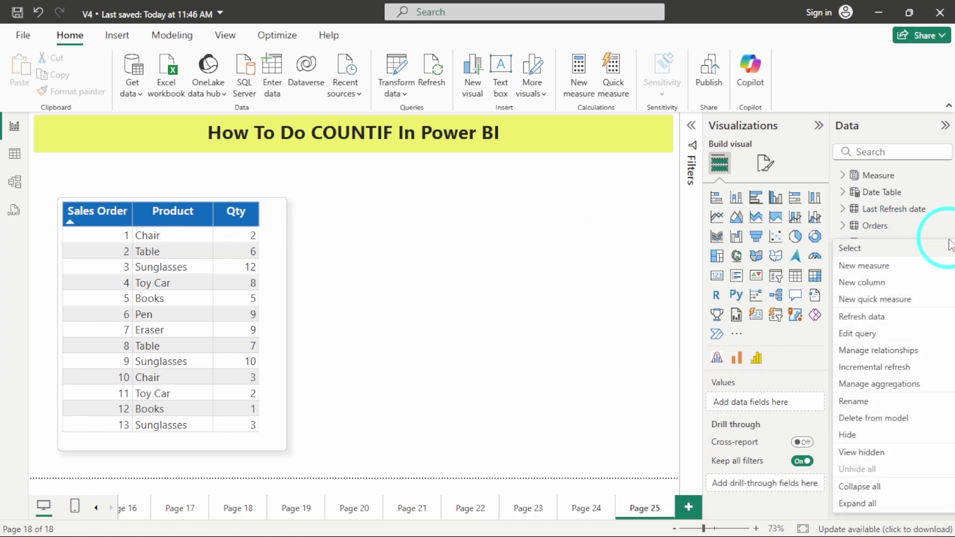
left_click(871, 273)
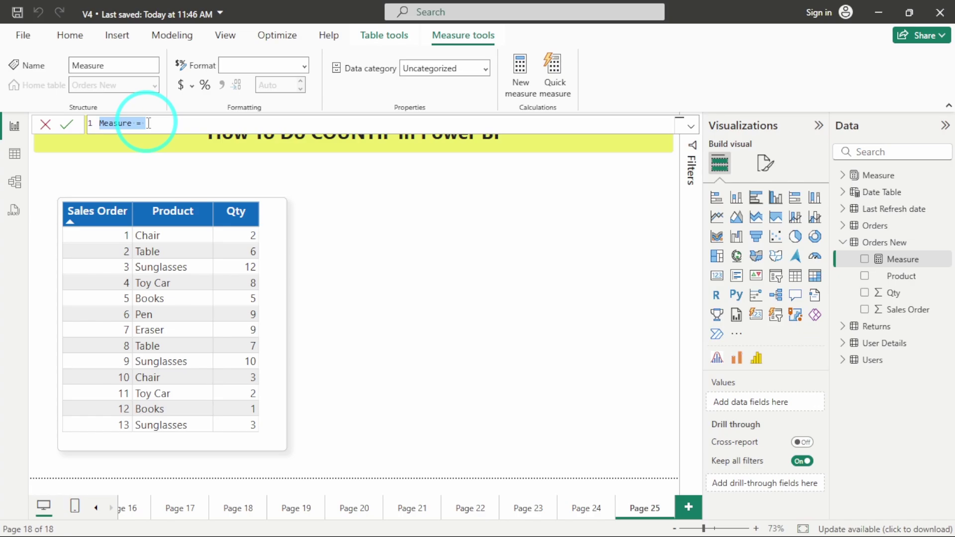
type("Count C")
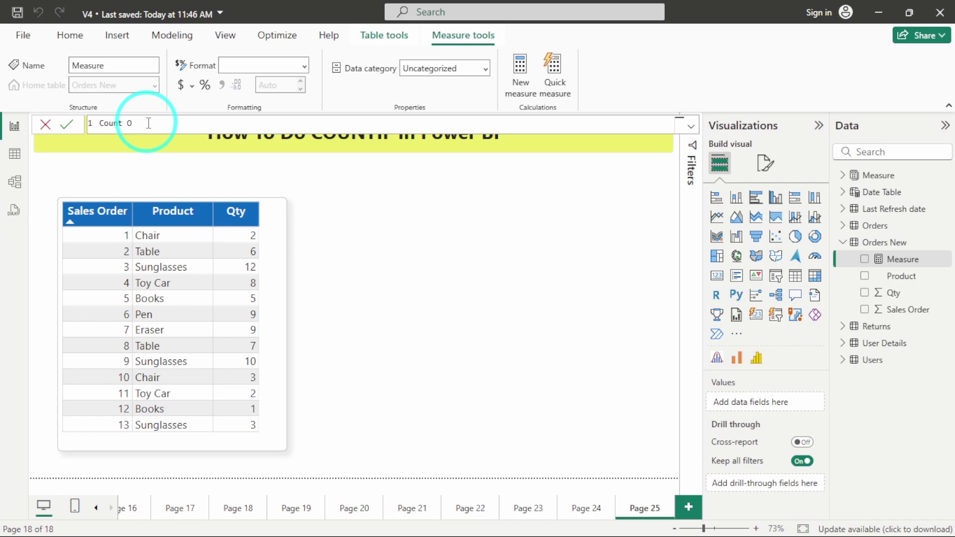
type("f Sunglasses =")
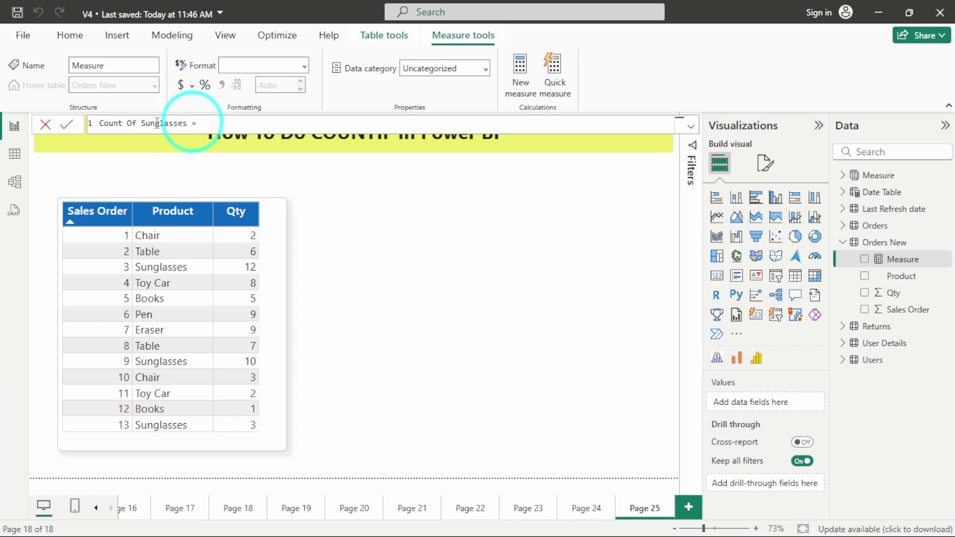
left_click_drag(209, 123, 89, 135)
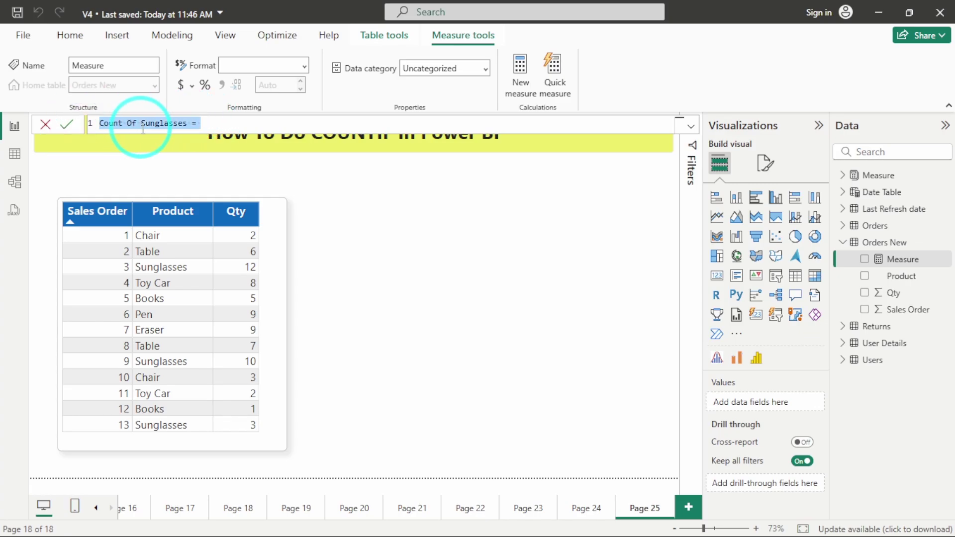
On a second formula line, insert the CALCULATE function in place of the mistyped COUNTIF
scroll(224, 128, "up", 3)
left_click(326, 128)
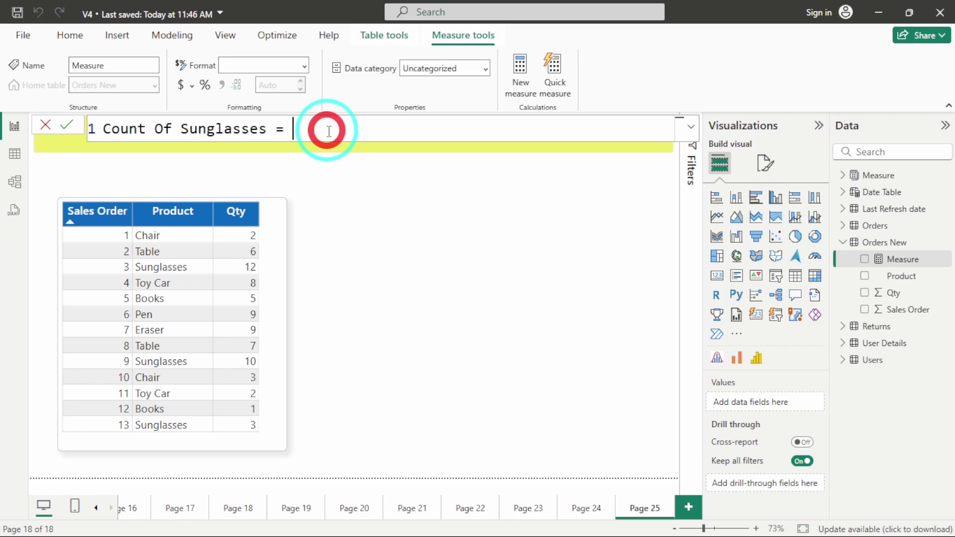
key("shift+Return")
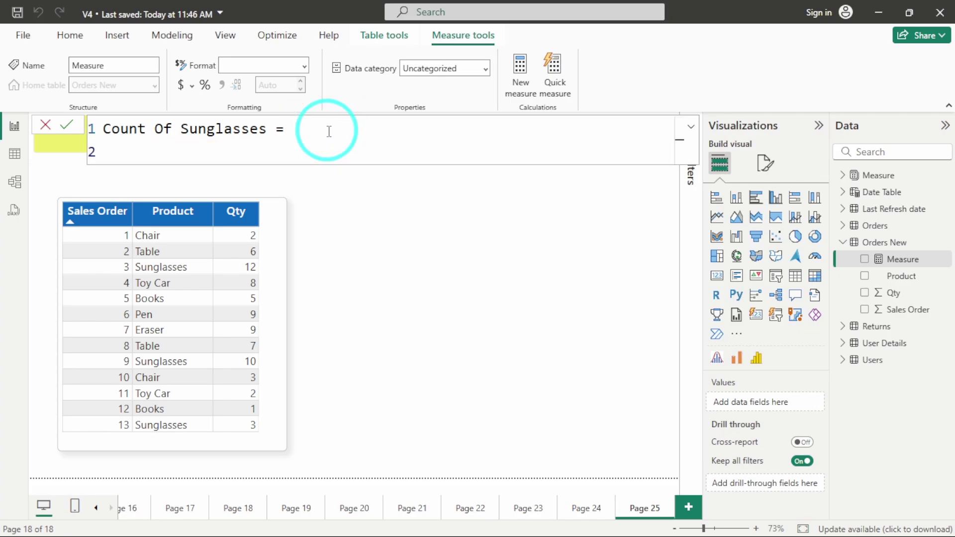
type("COUNTIF(")
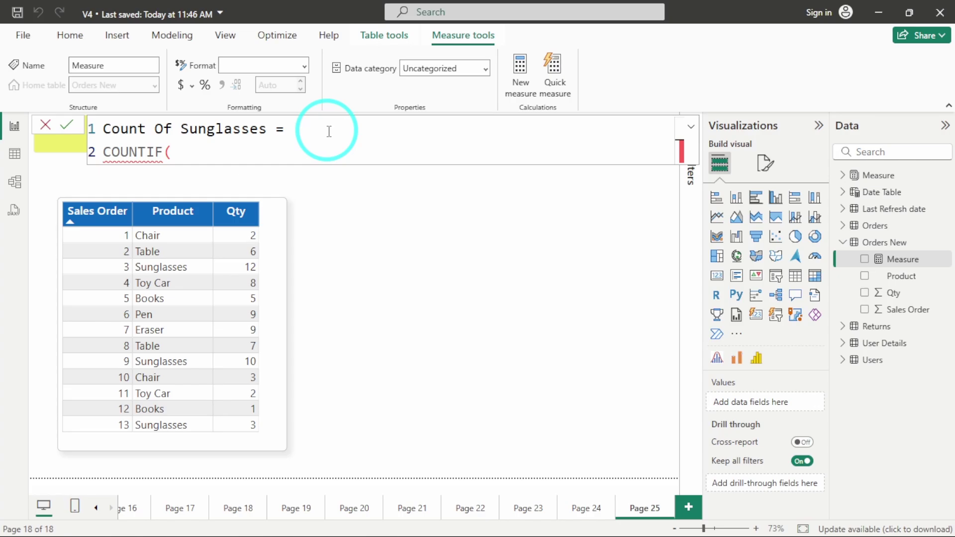
key("BackSpace")
key("BackSpace")
key("BackSpace")
key("BackSpace")
key("BackSpace")
key("BackSpace")
key("BackSpace")
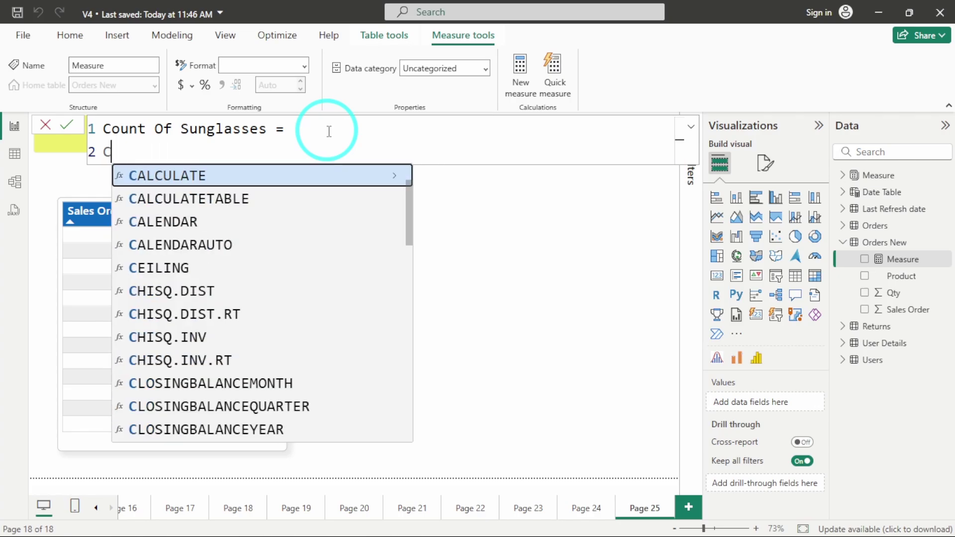
type("AL")
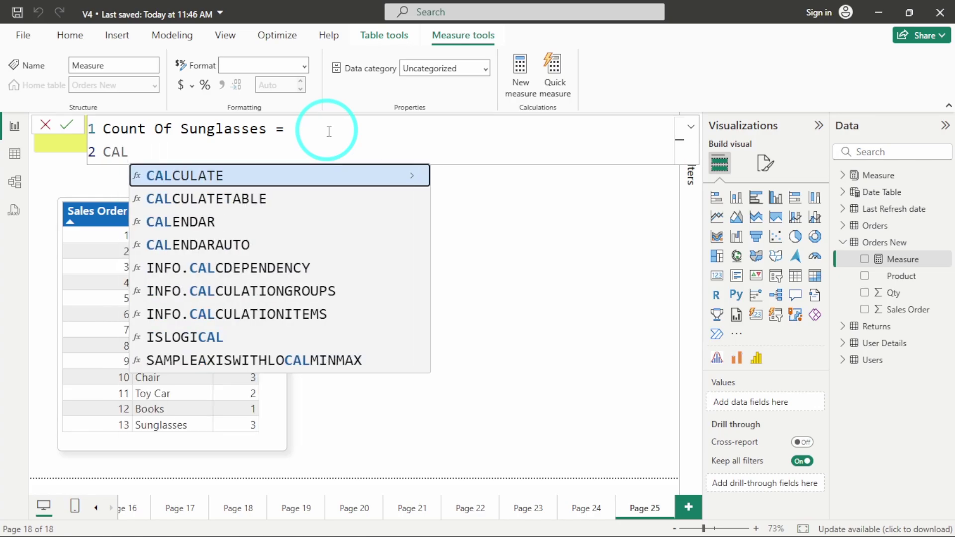
key("Tab")
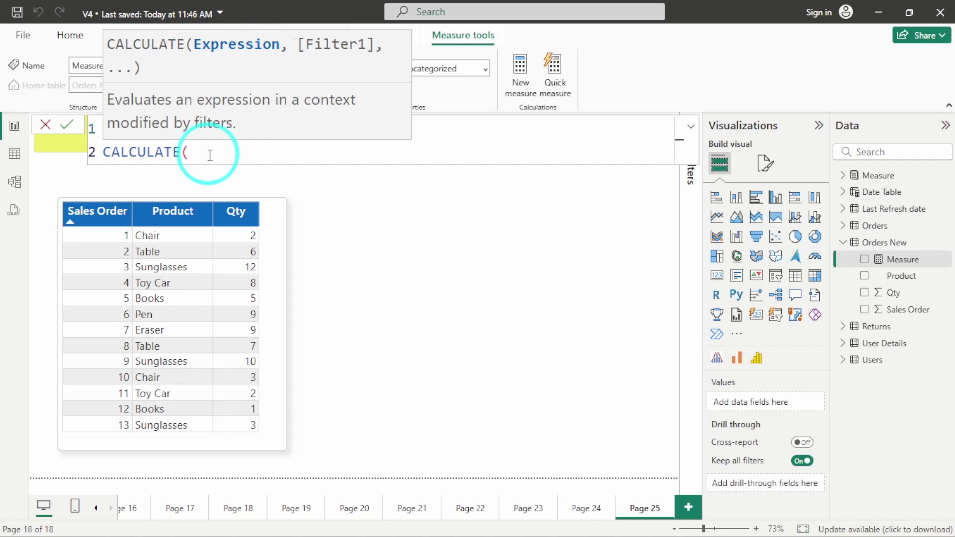
Add COUNT('Orders New'[Sales Order]) with the filter 'Orders New'[Product] = "Sunglasses"
type("COUN")
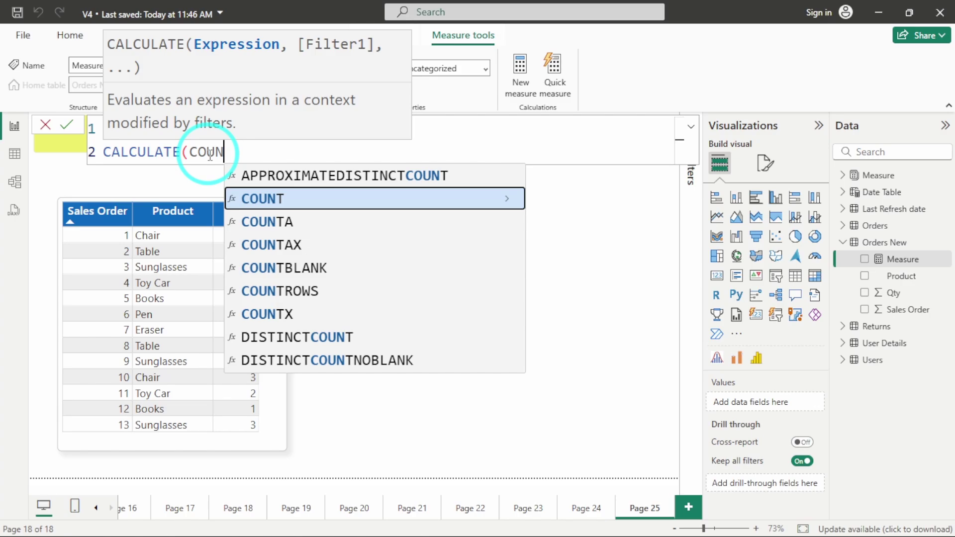
type("T(sal")
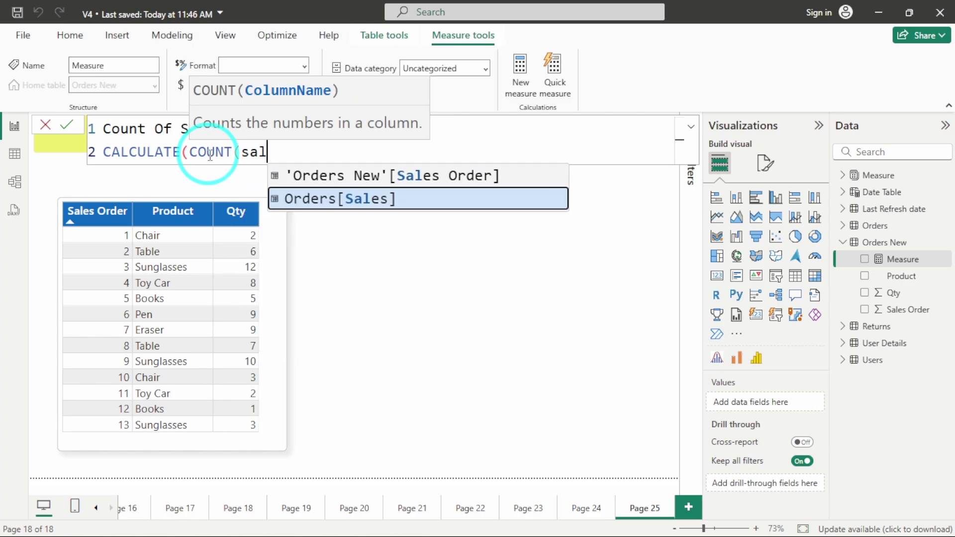
type("esOr")
key("BackSpace")
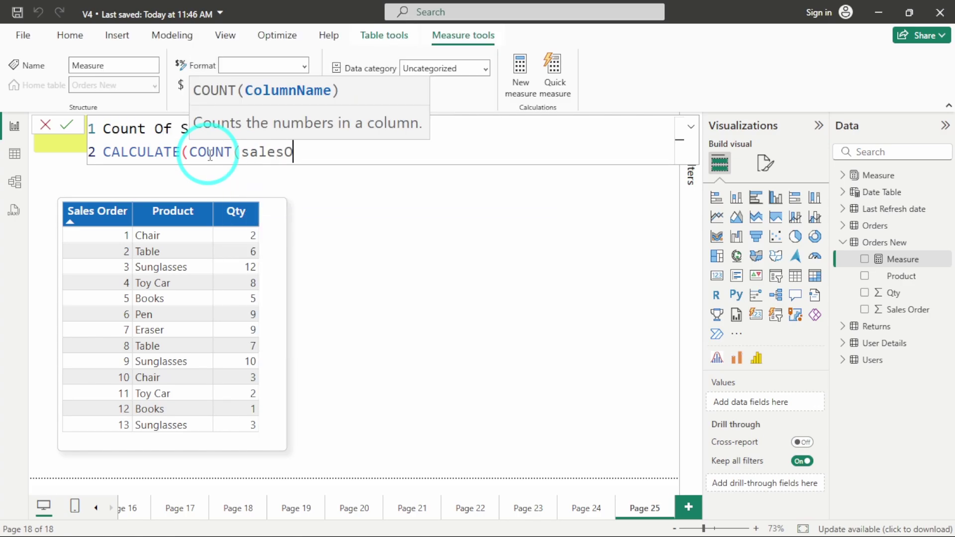
type("r")
key("Tab")
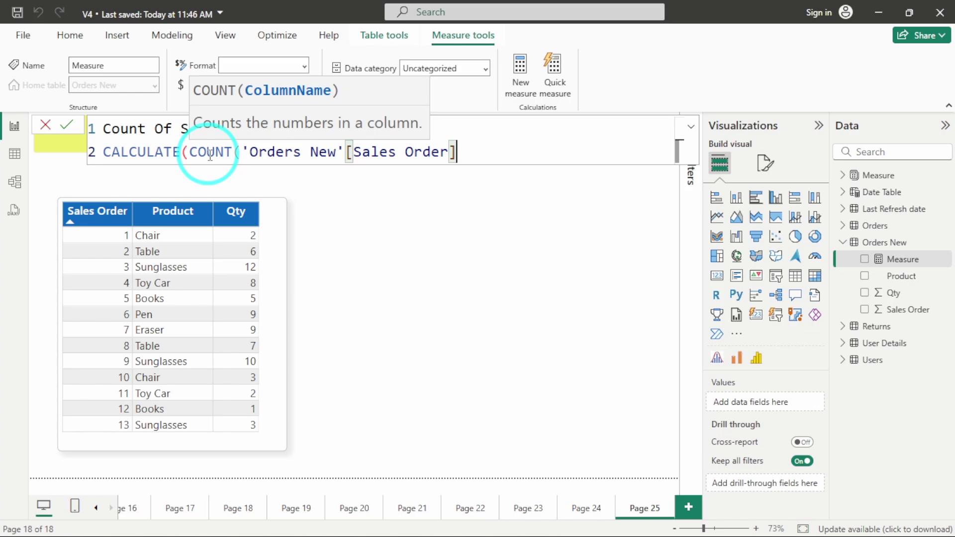
type("),")
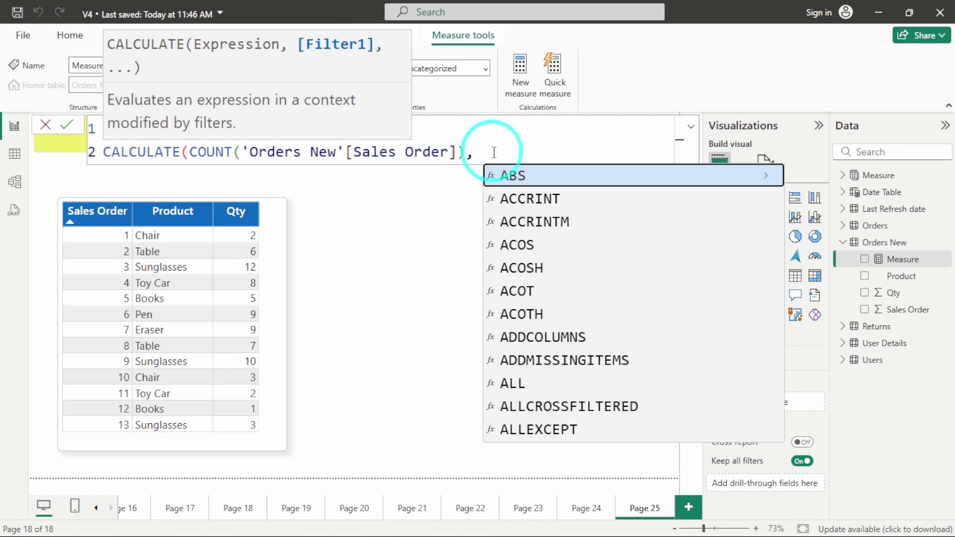
type("Product")
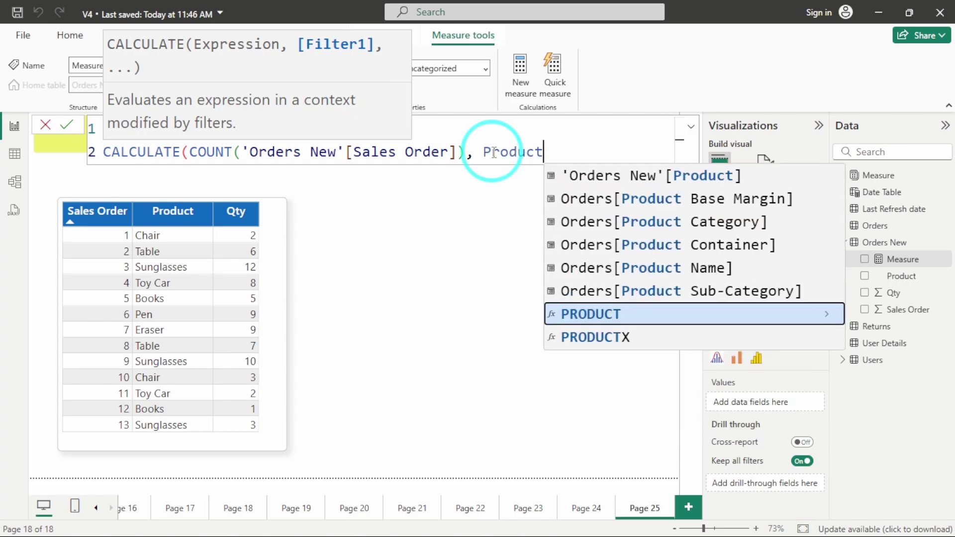
left_click(637, 177)
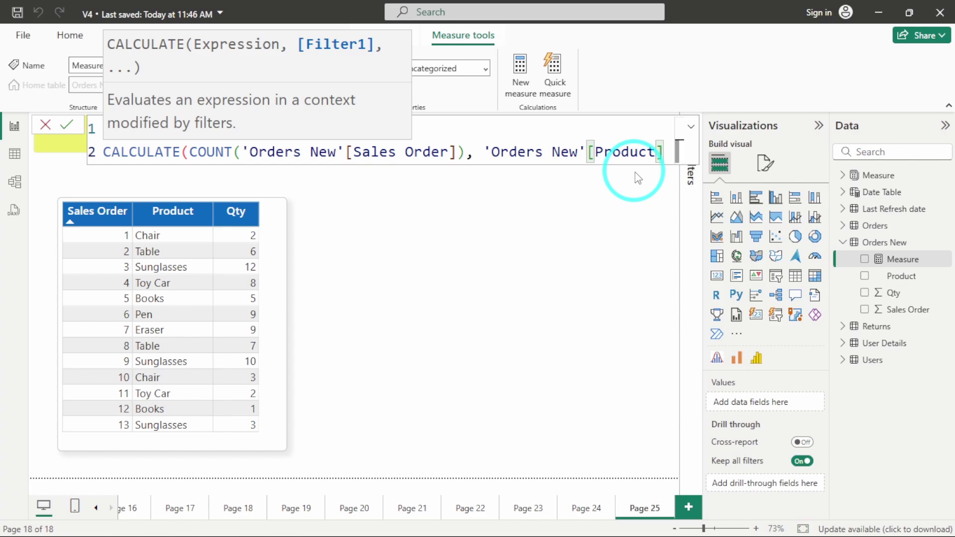
type("= \"Sungl")
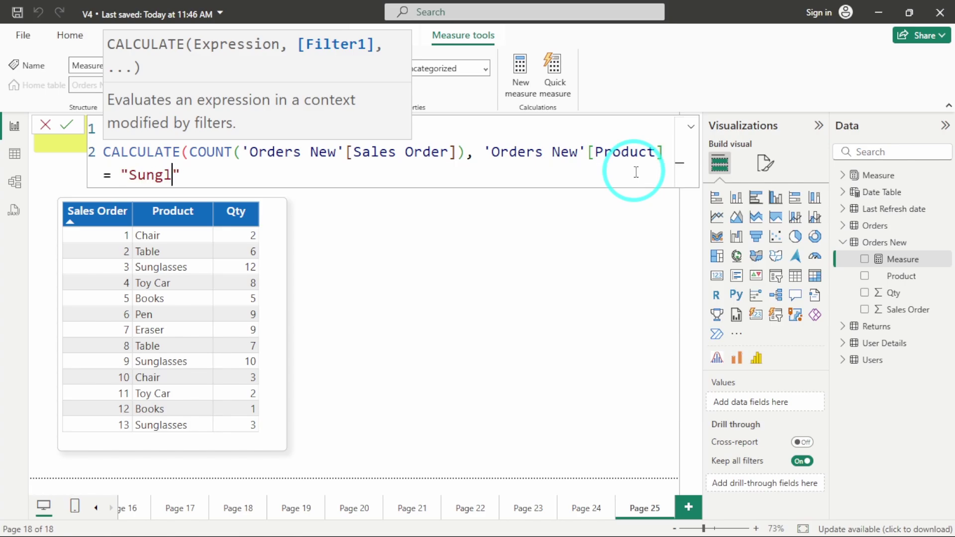
type("asses\")")
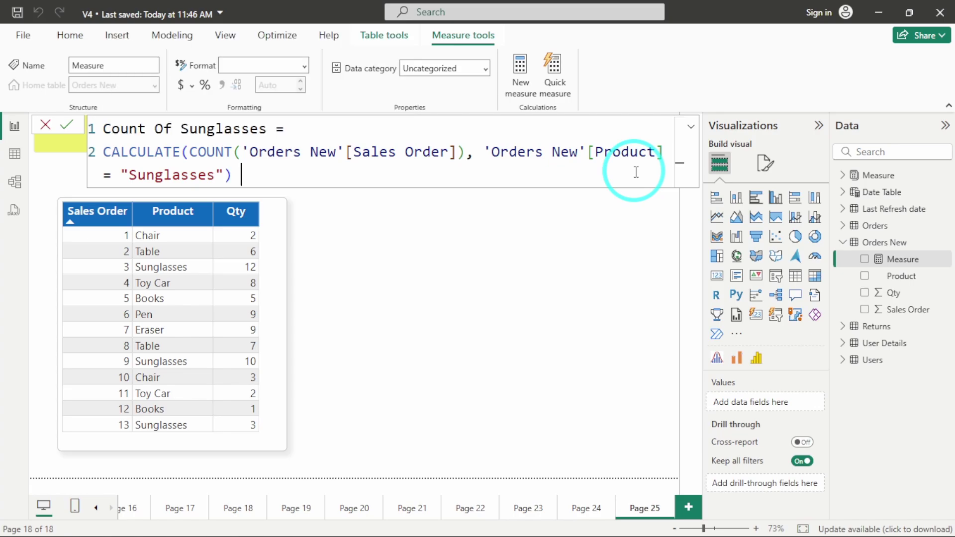
Commit the Count Of Sunglasses formula and return to the report canvas
key("Return")
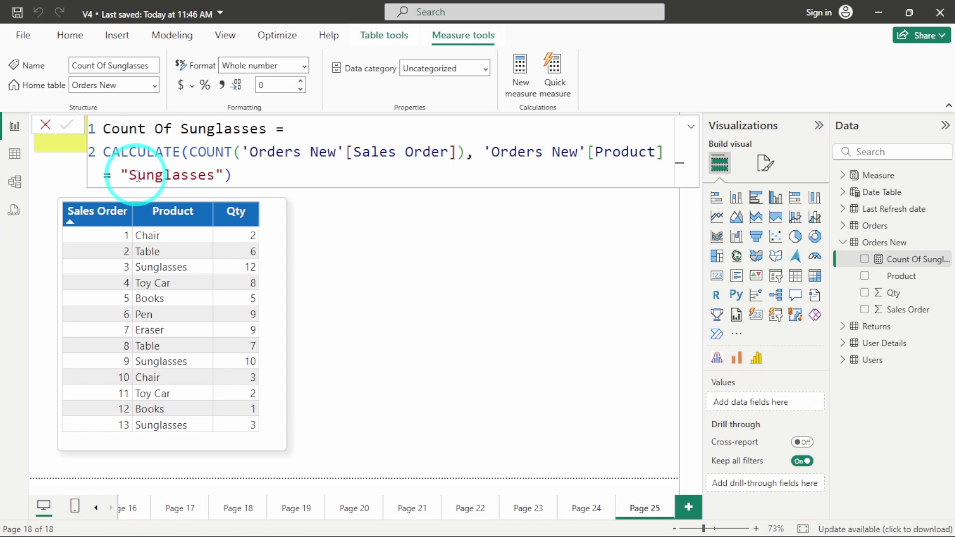
left_click(465, 252)
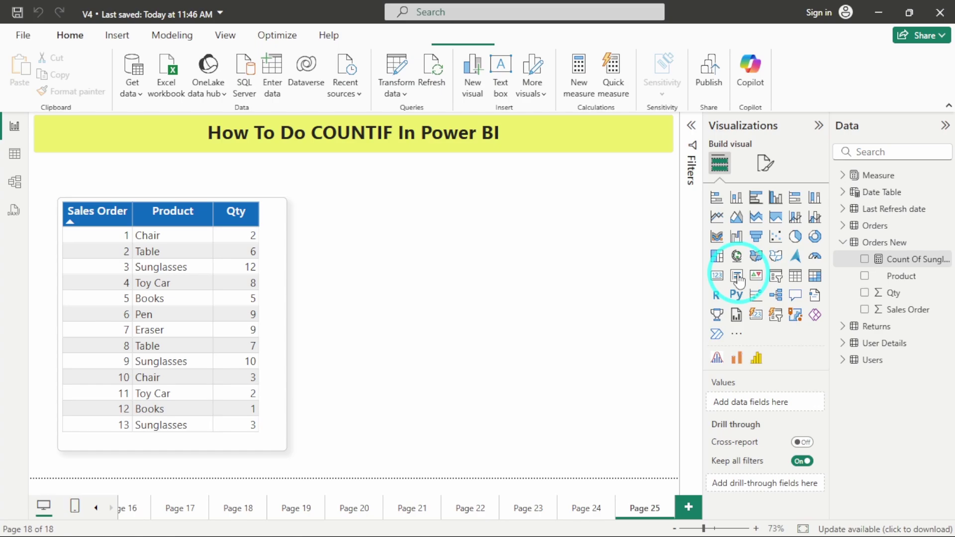
Place a multi-row card right of the sales table showing Count Of Sunglasses (3)
left_click(739, 280)
left_click_drag(433, 252, 380, 240)
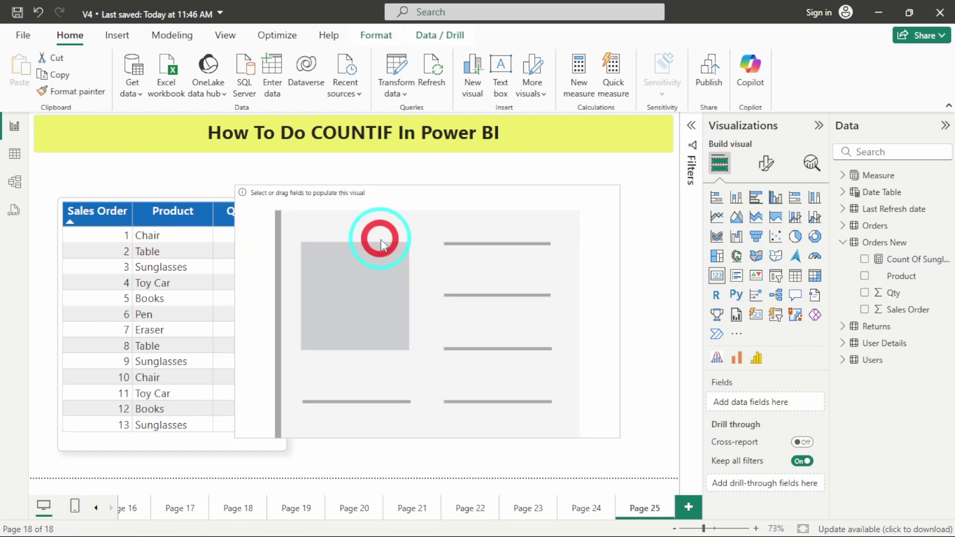
left_click_drag(381, 240, 527, 289)
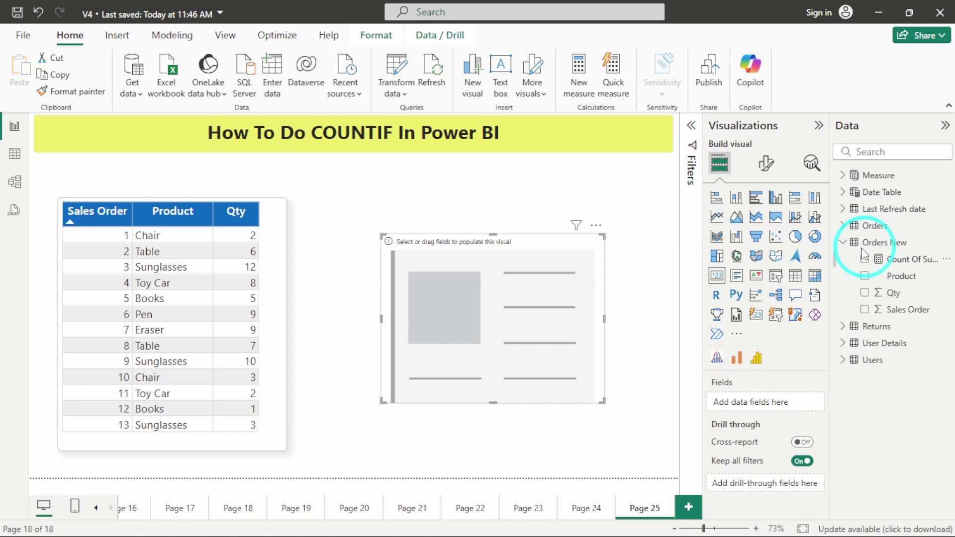
left_click_drag(864, 255, 738, 406)
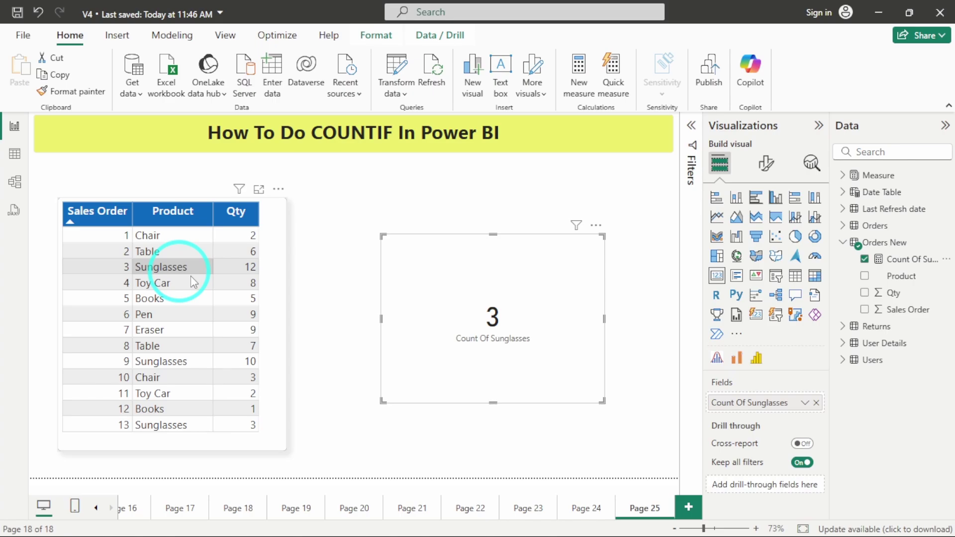
Nudge the Count Of Sunglasses card slightly up and to the left
left_click_drag(552, 254, 535, 245)
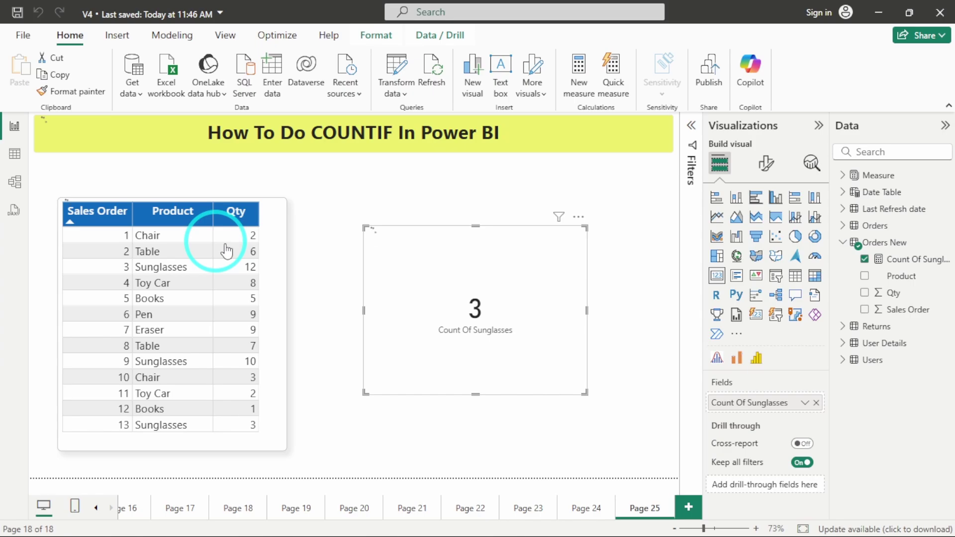
Write the Count more than 6 measure as CALCULATE(COUNT(...)) with a Qty>6 filter
type("6")
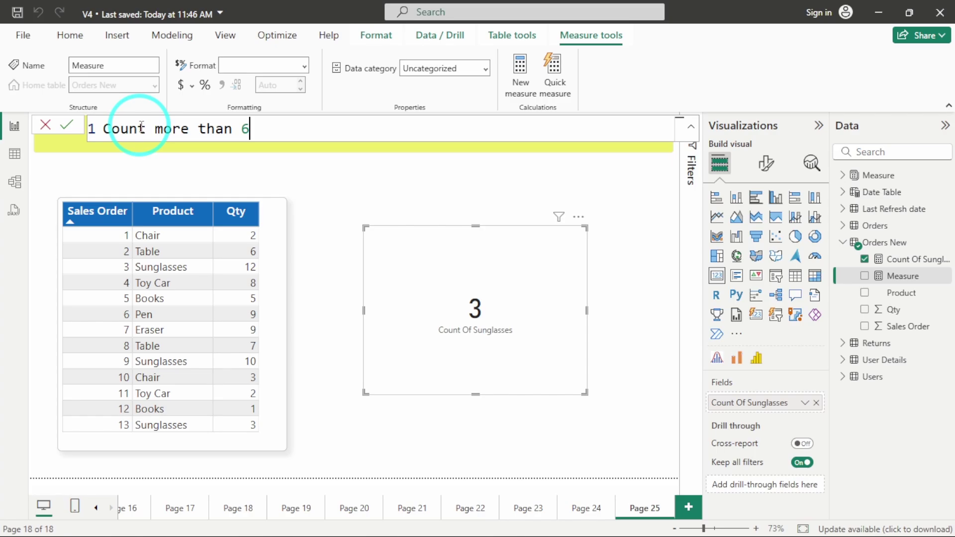
type("=")
key("shift+Return")
type("CALCULATE(")
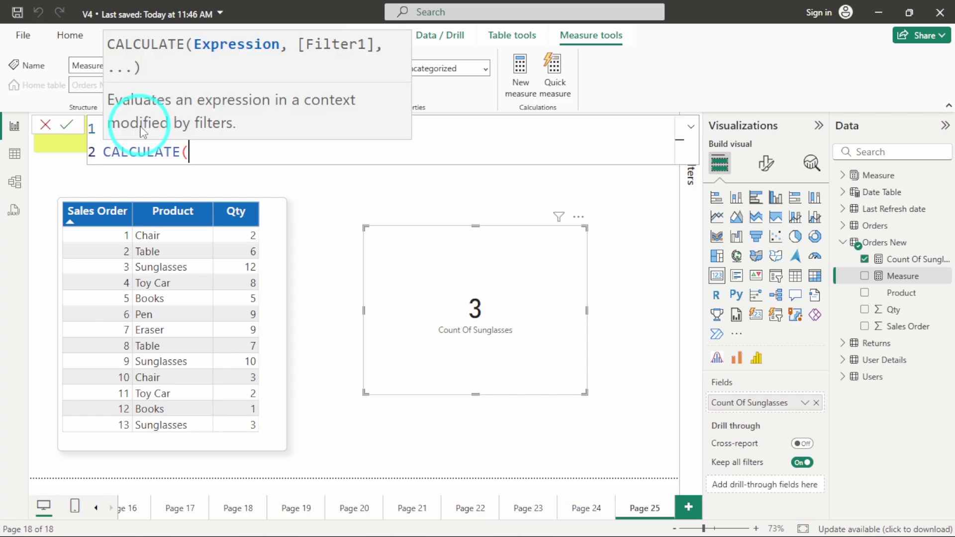
type("COUNT('Orders New'[Sales Order]), 'Orders New'[Qty]>6")
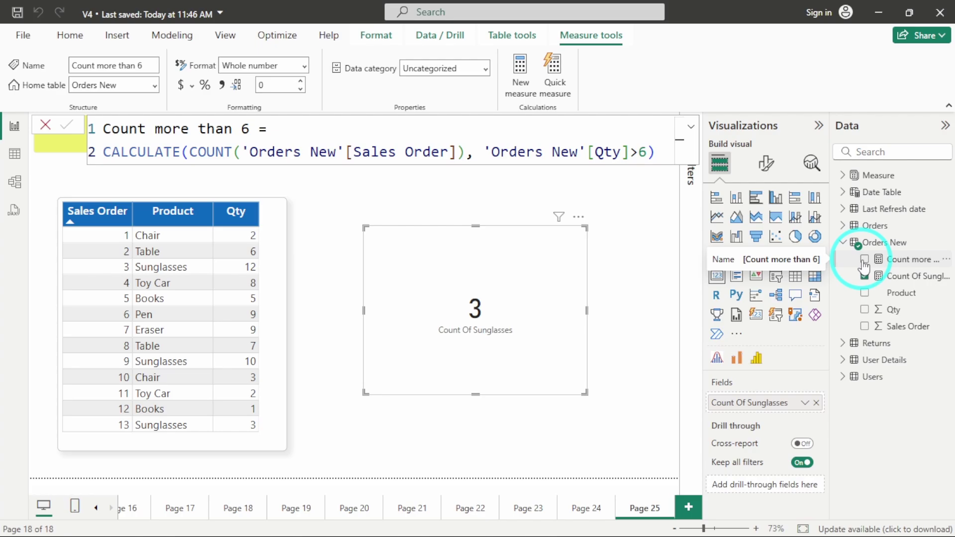
Switch the card to display Count more than 6, which reads 6
left_click(864, 260)
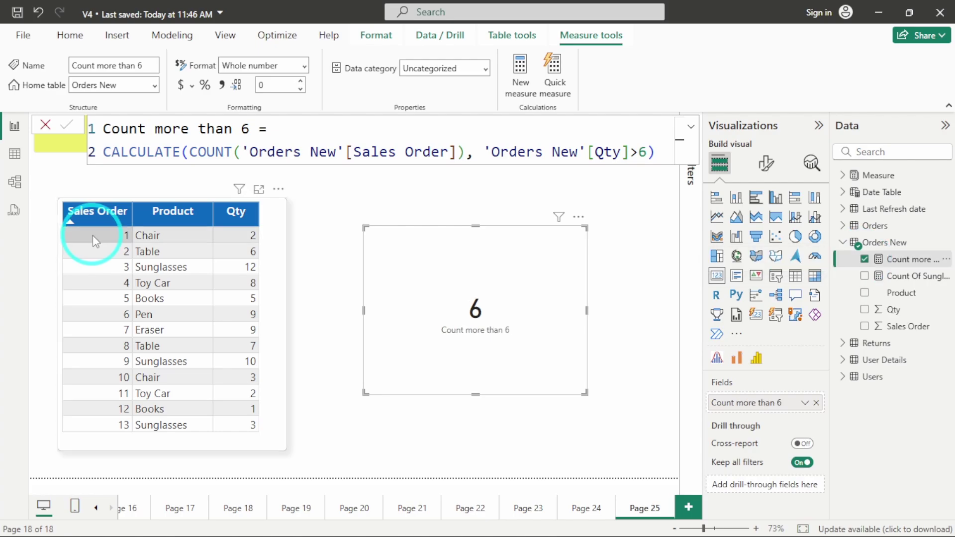